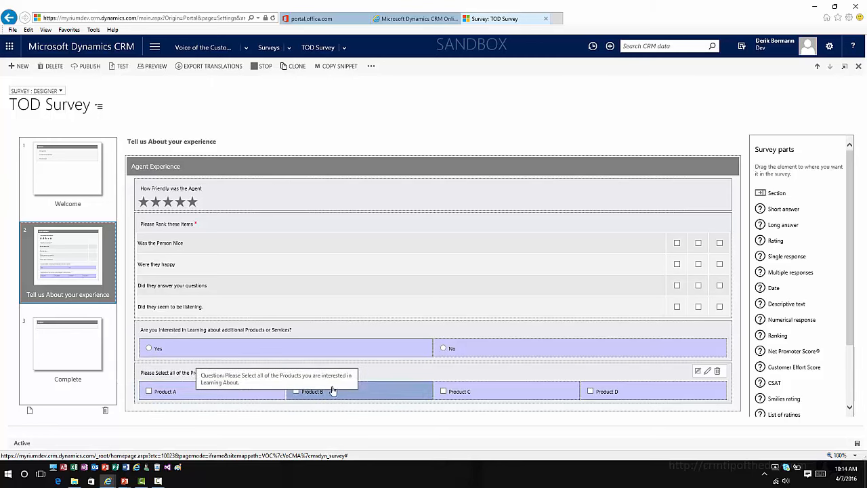
Open the "Please Select all of the Products" question, review its layout and visibility settings, and close it.
left_click(709, 375)
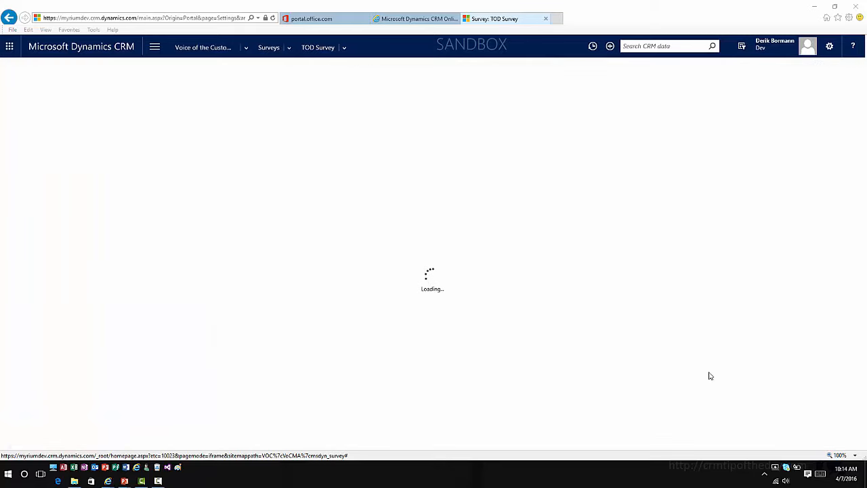
scroll(183, 315, "down", 1)
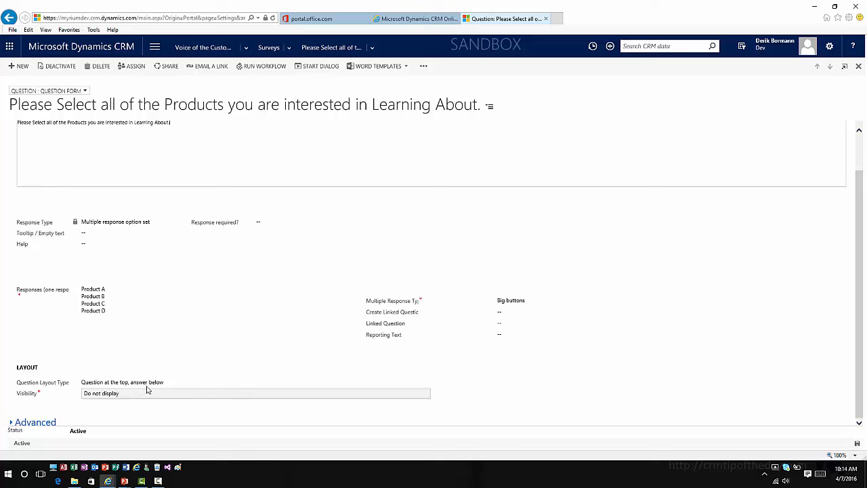
left_click(860, 67)
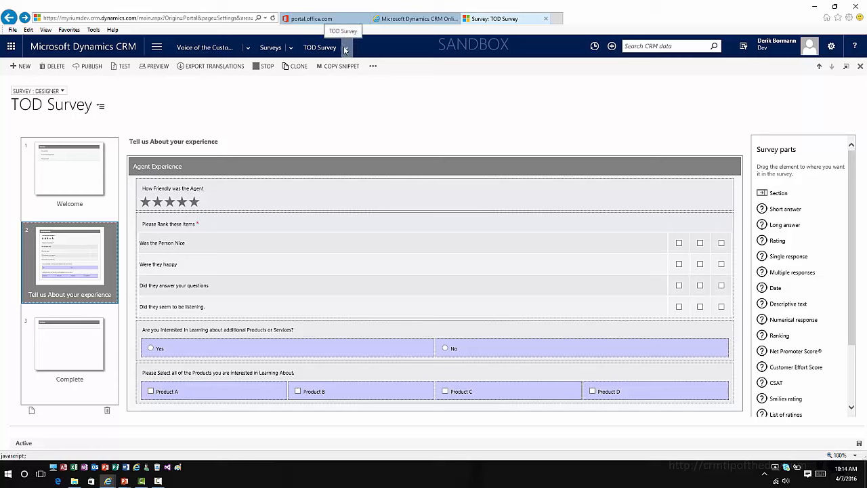
Create and save a new response routing named Products and Services for the TOD Survey.
left_click(345, 50)
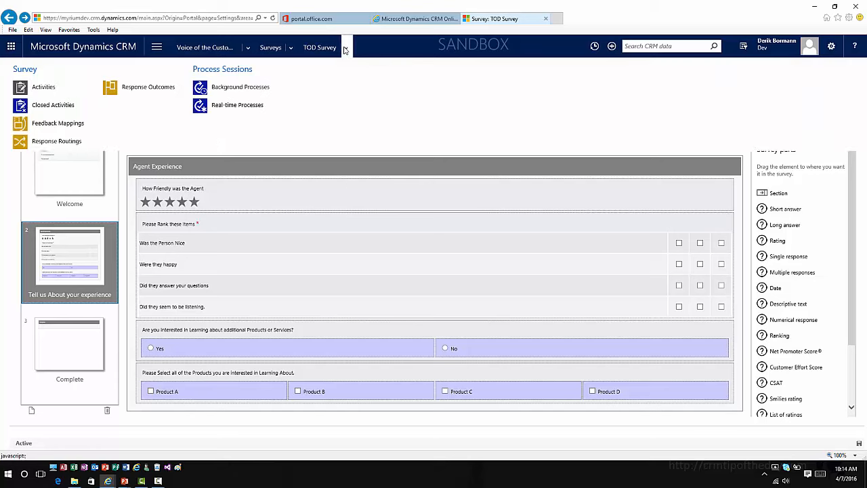
left_click(68, 144)
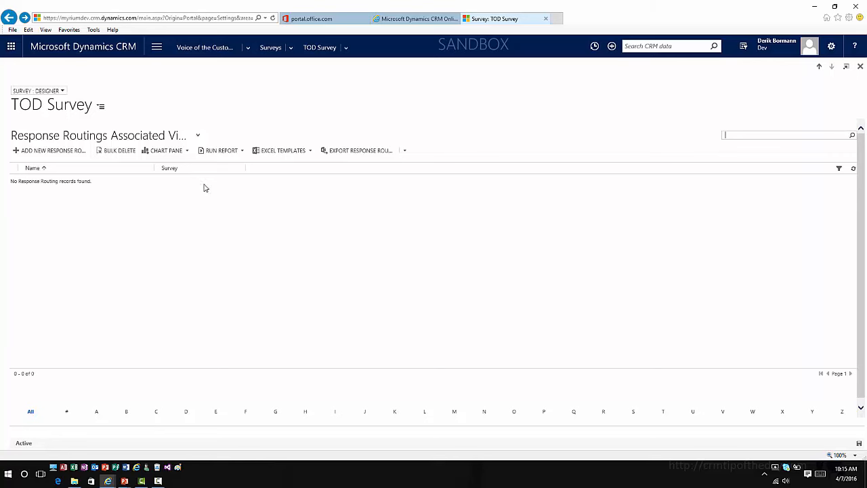
left_click(52, 151)
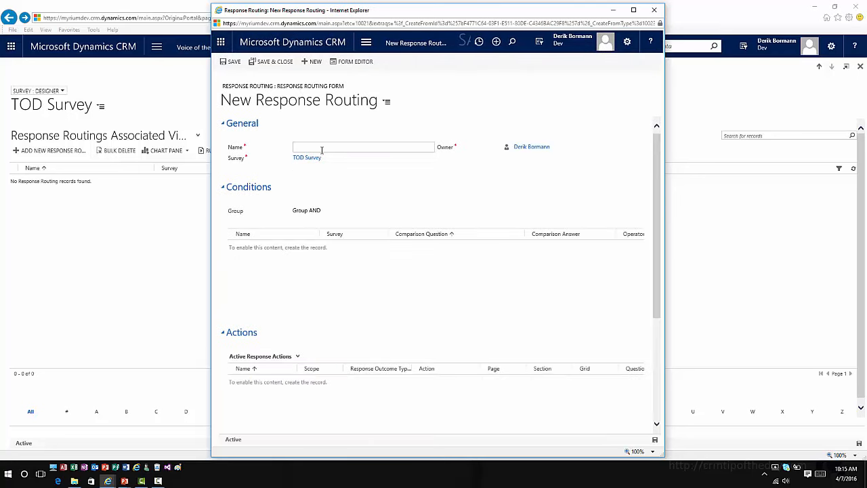
type("Froducts ")
type("and Servic")
type("es")
left_click(230, 64)
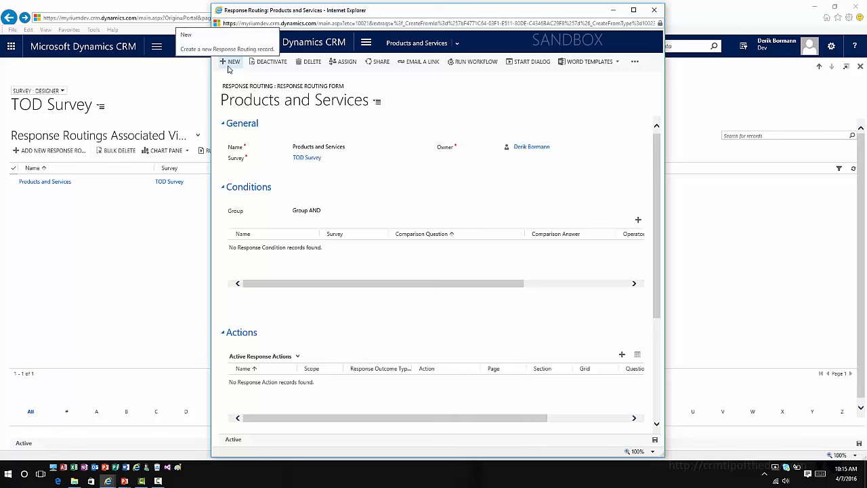
Add a condition to the routing that checks the question "Are you interested in Learning about additional Products or Services?".
scroll(341, 290, "down", 3)
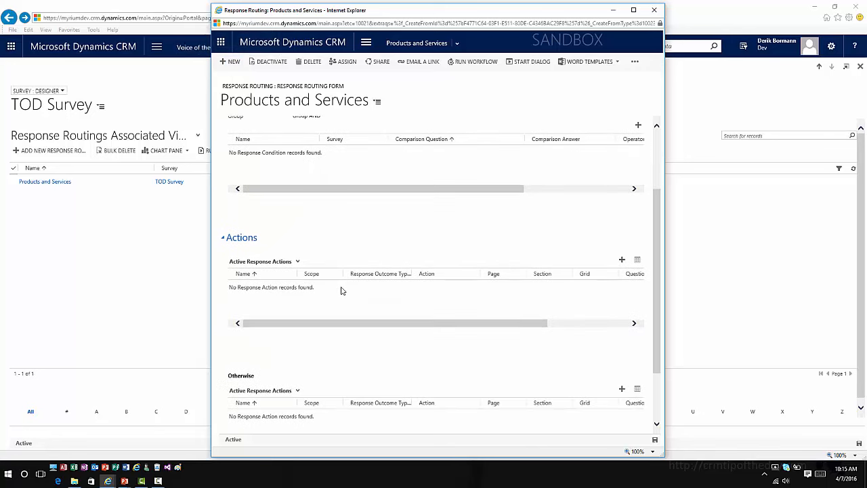
scroll(341, 290, "up", 3)
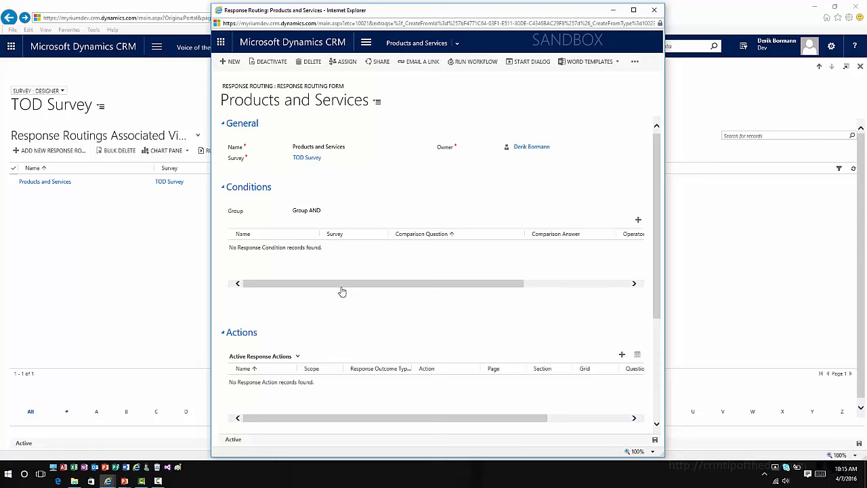
scroll(342, 291, "down", 3)
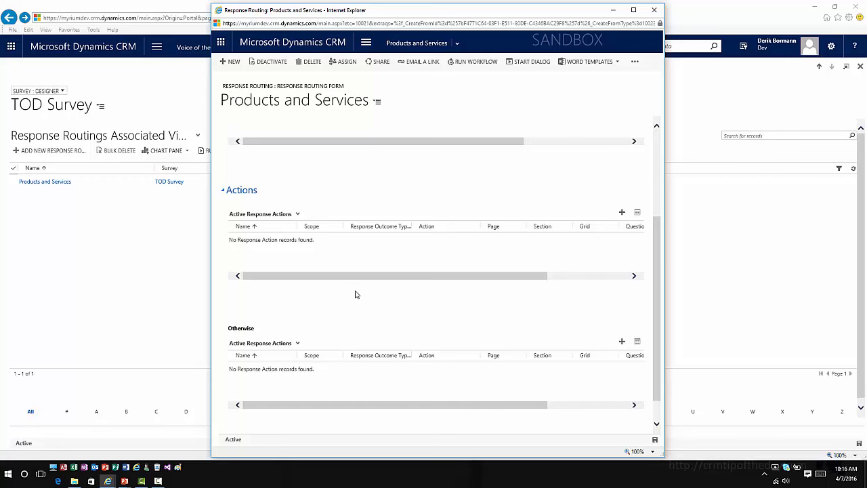
scroll(377, 276, "up", 4)
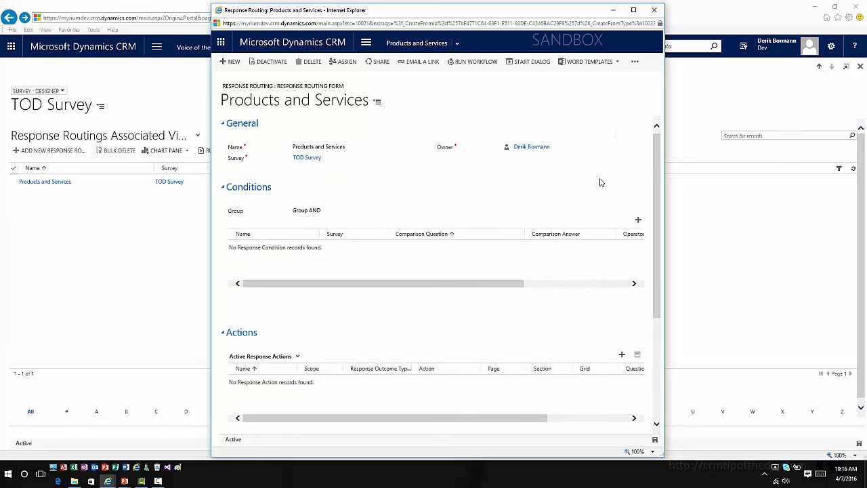
left_click(638, 220)
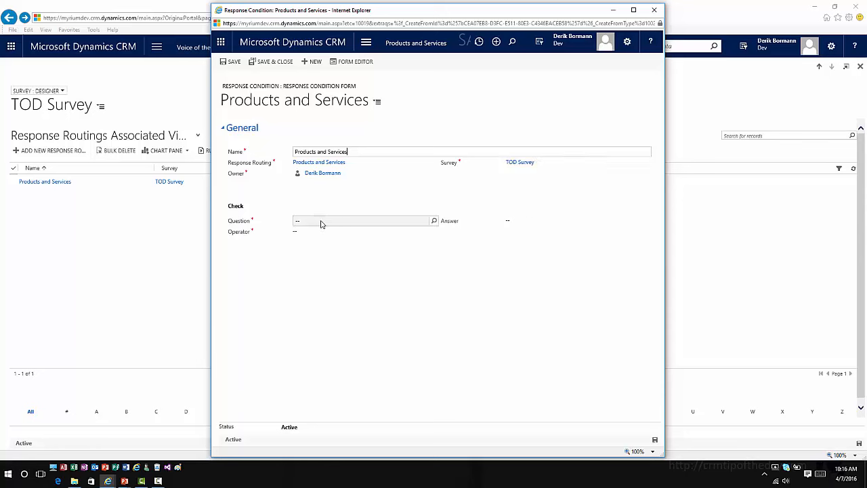
left_click(435, 222)
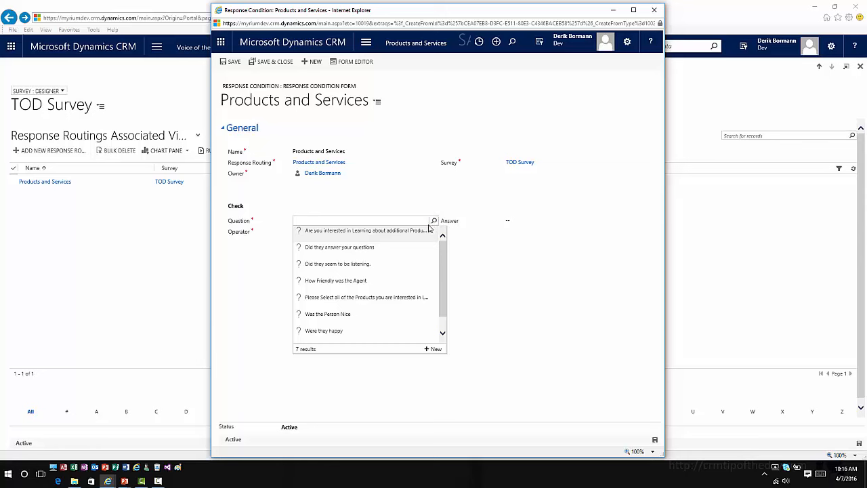
left_click(345, 232)
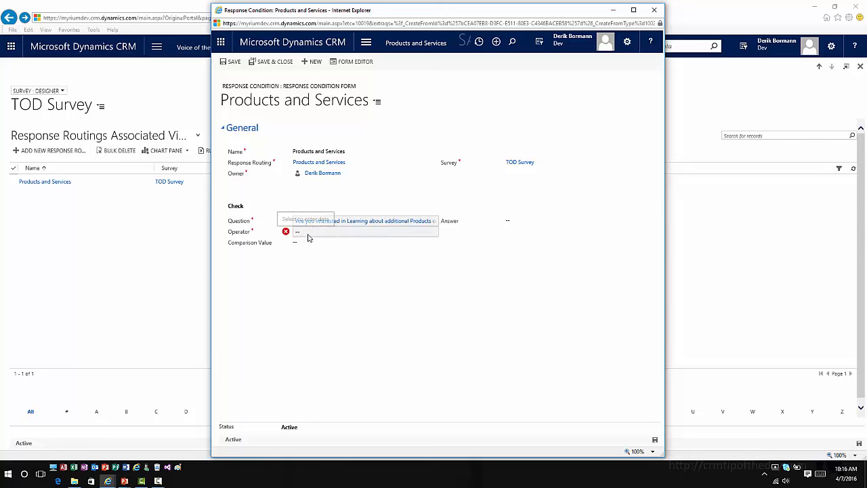
Set the condition's operator to Selected and its answer to Yes, and save and close the condition.
left_click(311, 234)
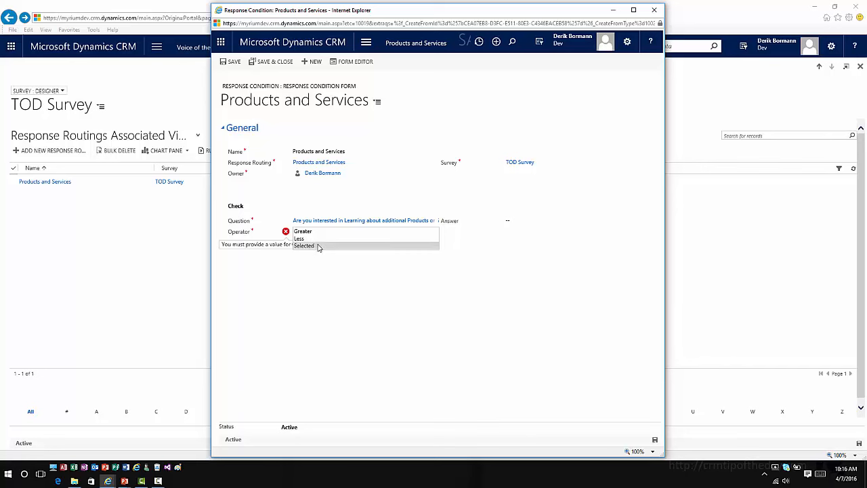
left_click(318, 246)
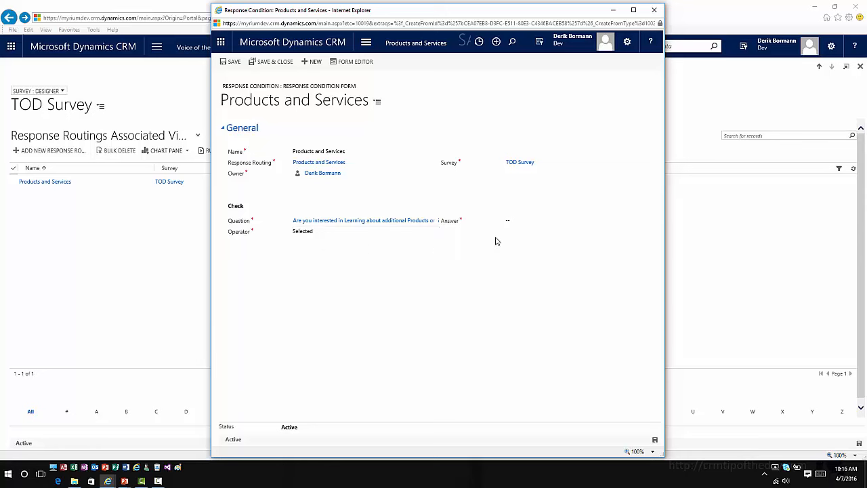
left_click(550, 220)
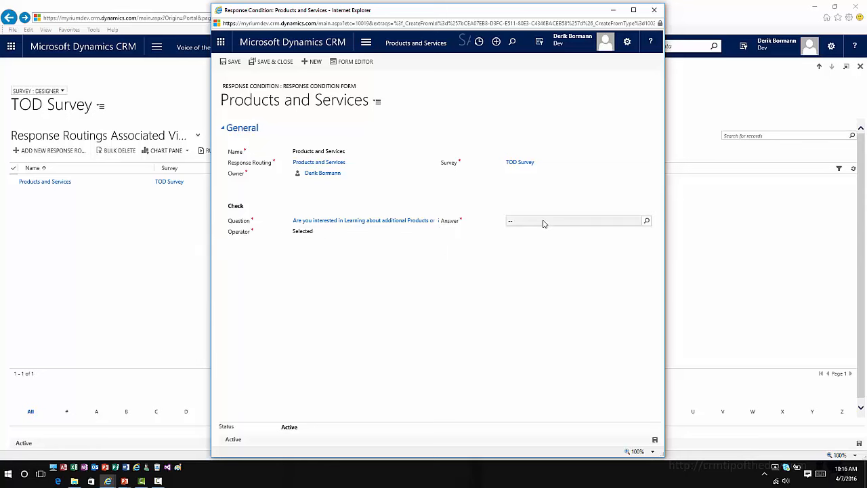
left_click(647, 221)
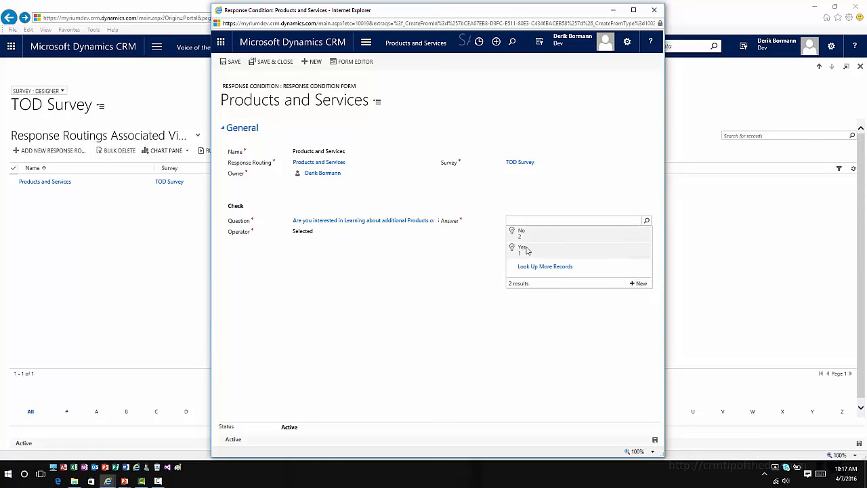
left_click(529, 252)
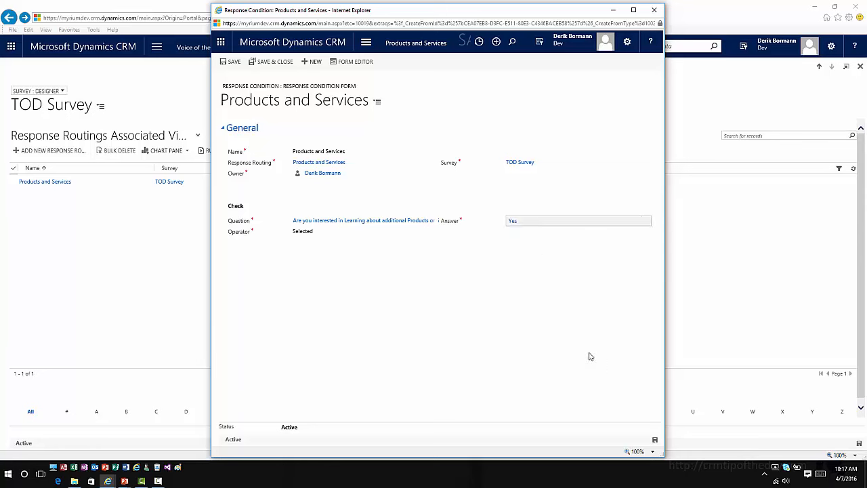
left_click(273, 63)
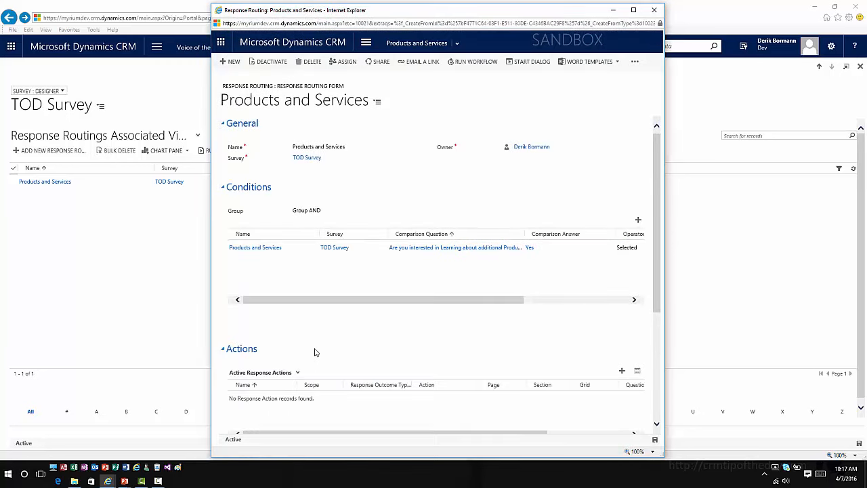
Start a new response action record from the routing's main Actions list, not the Otherwise list.
scroll(347, 348, "down", 3)
scroll(344, 346, "up", 3)
scroll(344, 347, "down", 1)
scroll(344, 348, "down", 2)
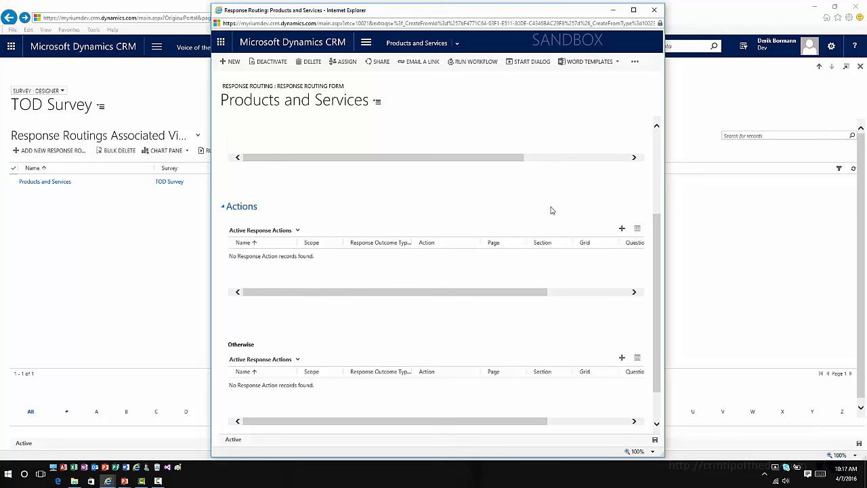
left_click(622, 229)
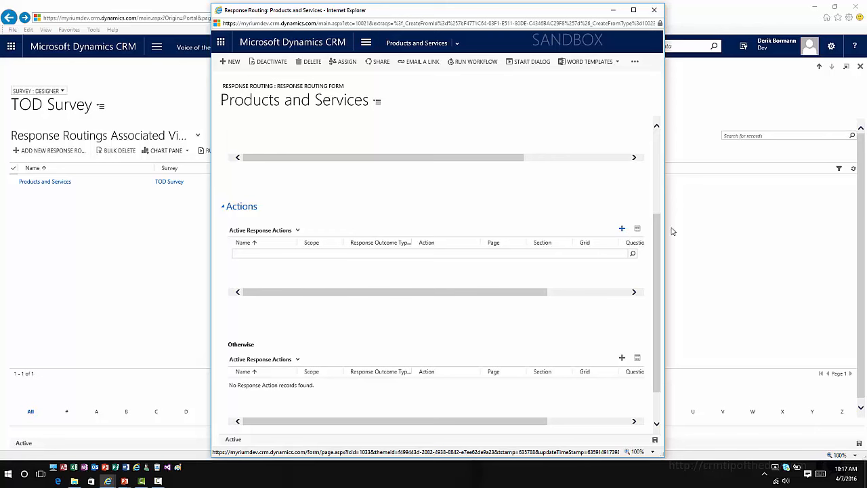
left_click(632, 256)
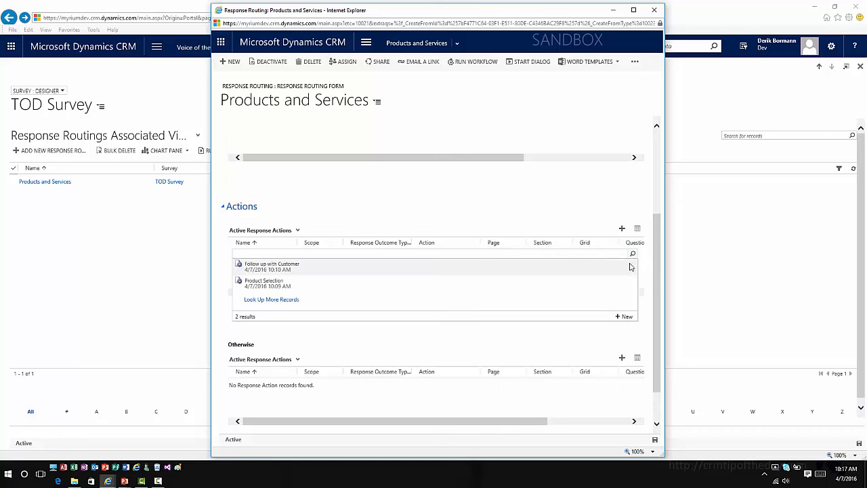
left_click(627, 317)
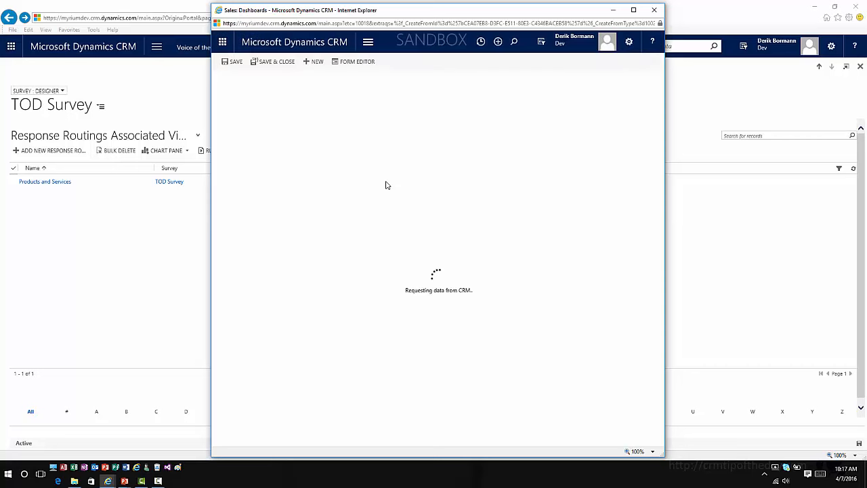
Set the response action's scope to Client and name it Additional Services.
left_click(339, 153)
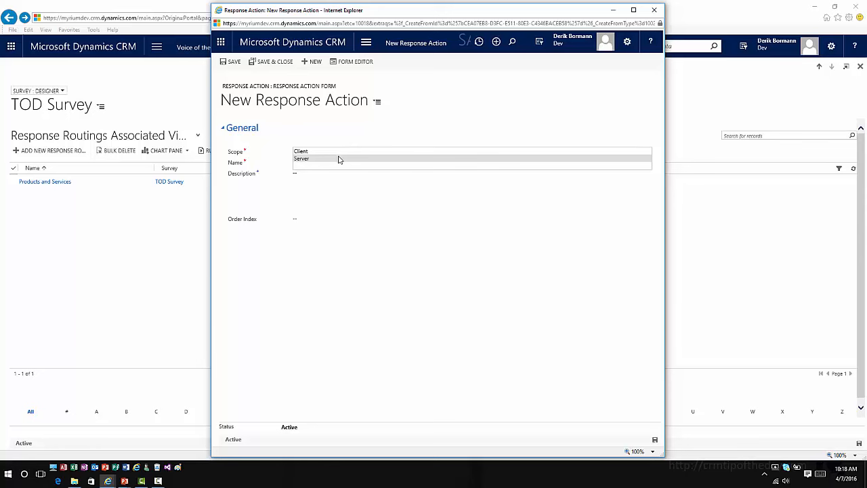
left_click(338, 151)
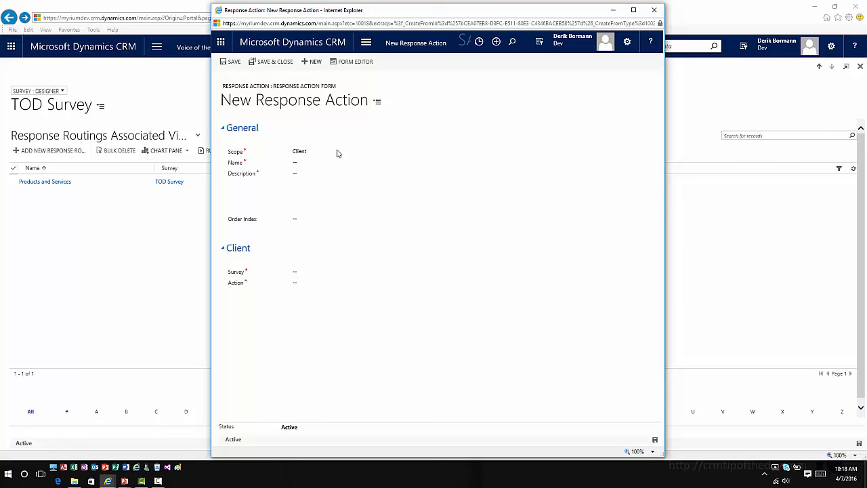
left_click(323, 163)
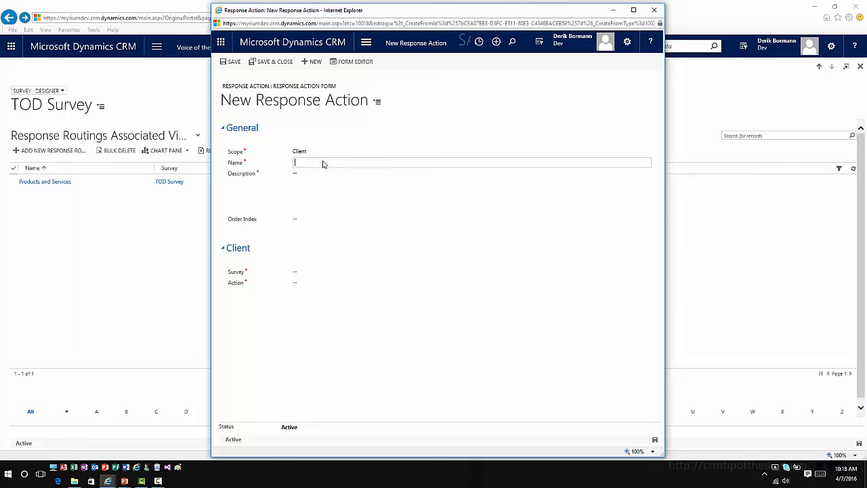
type("Additional Services")
key("Tab")
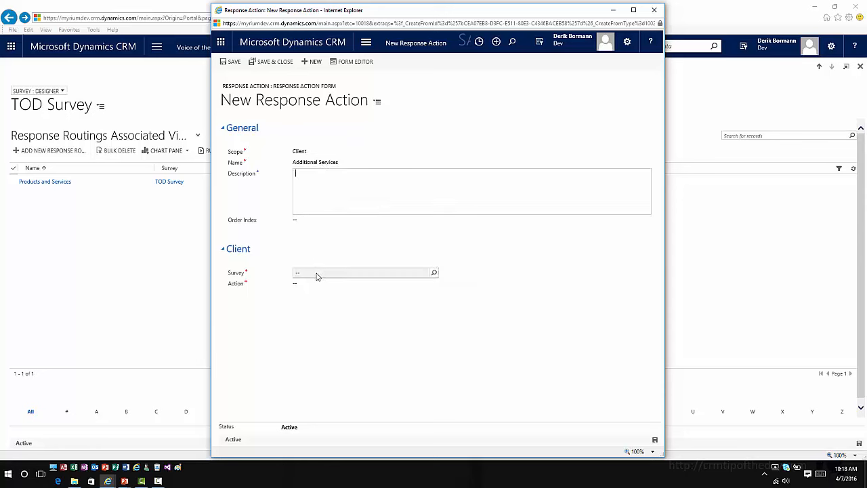
Assign the response action to the TOD Survey and set its action to Show.
left_click(436, 273)
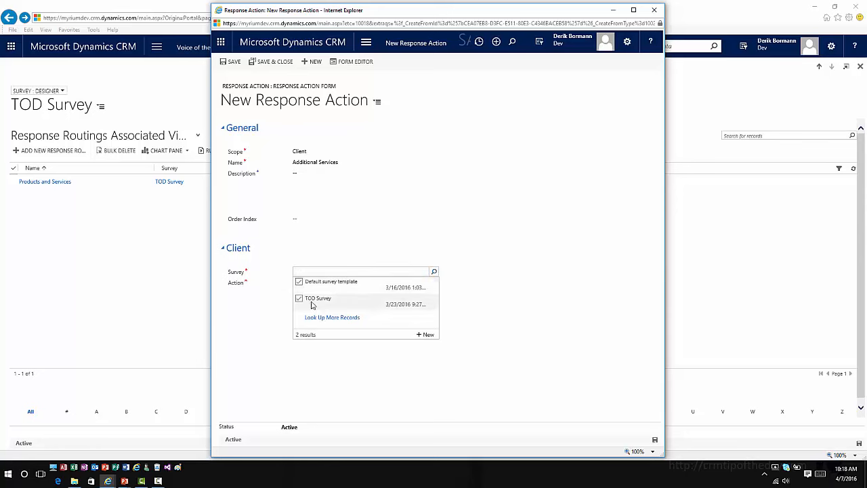
left_click(313, 304)
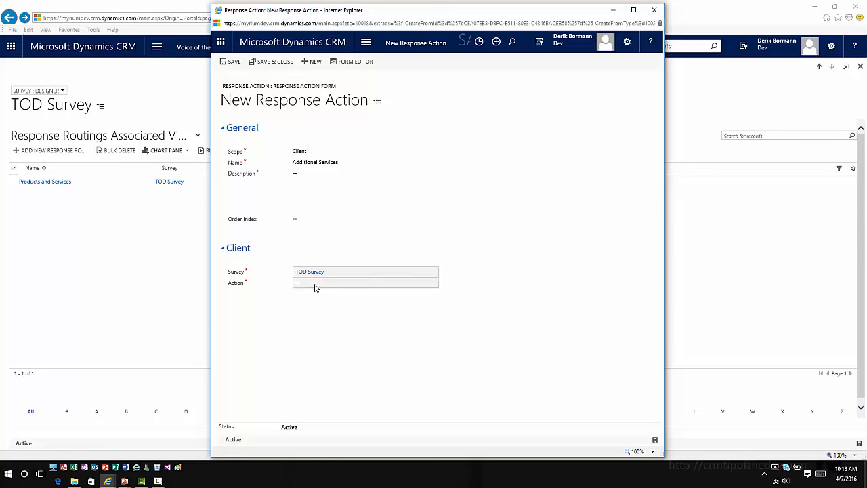
left_click(315, 287)
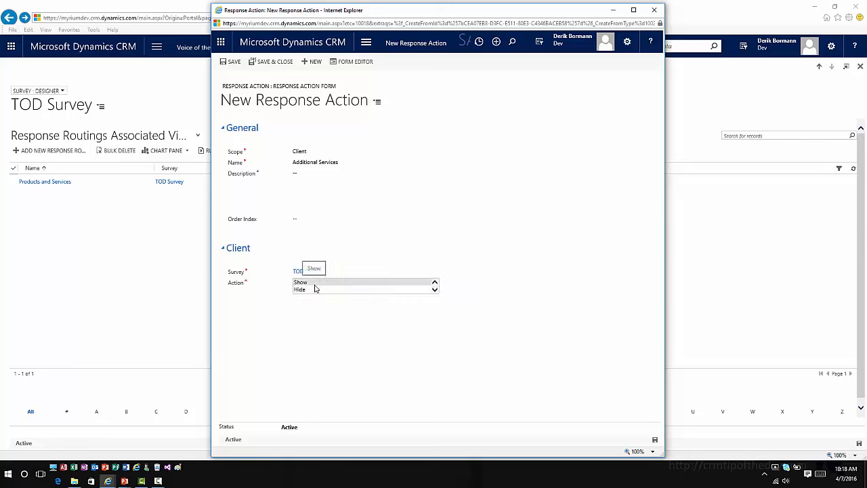
left_click(314, 290)
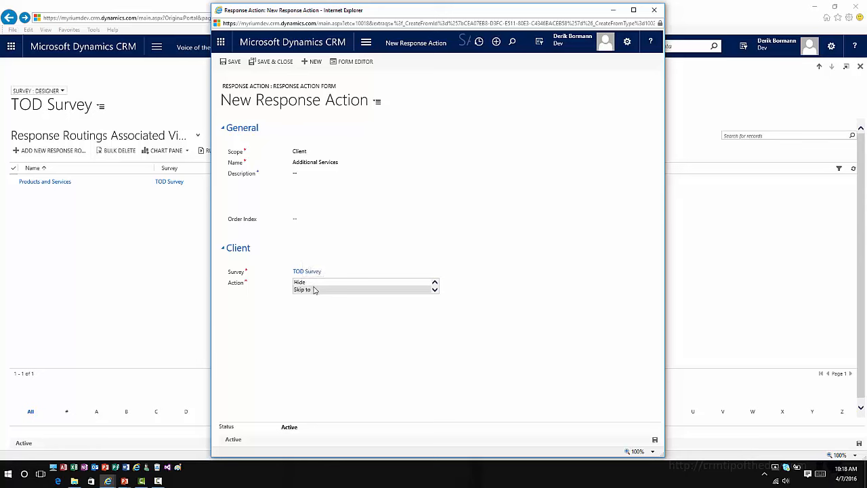
scroll(314, 289, "down", 2)
scroll(321, 292, "down", 2)
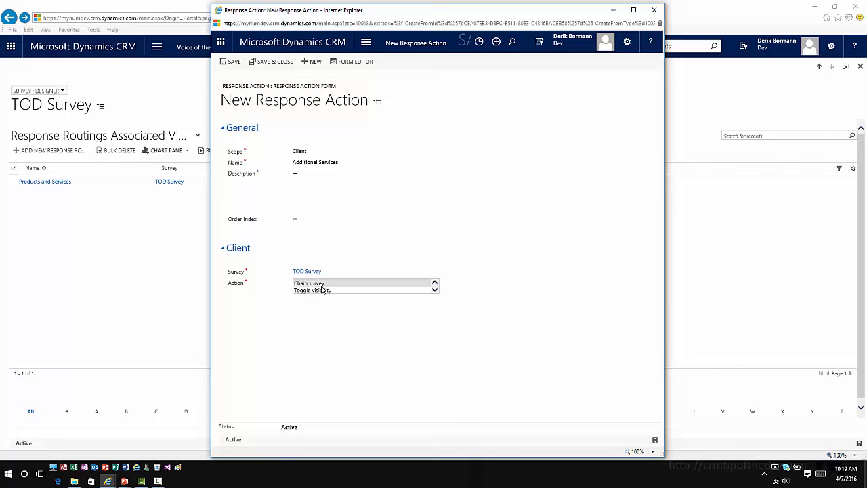
scroll(323, 290, "up", 5)
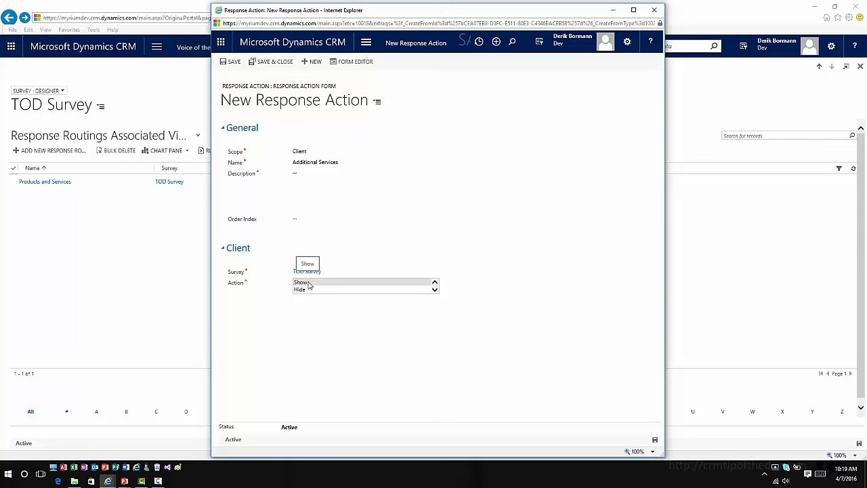
left_click(308, 284)
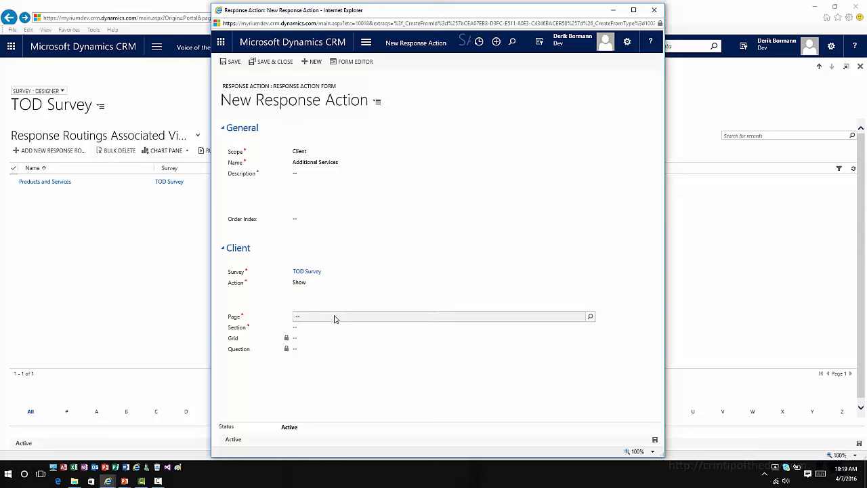
Target the response action at the Tell us About your experience page and its Agent Experience section.
left_click(339, 317)
left_click(590, 317)
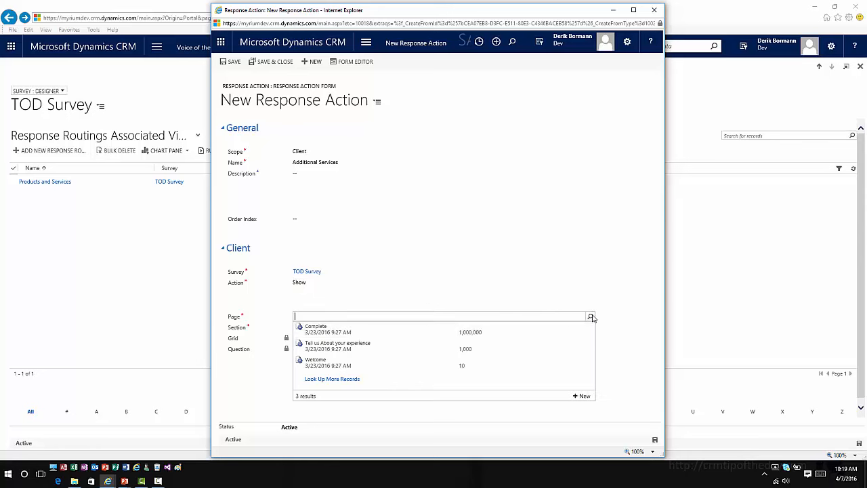
left_click(358, 348)
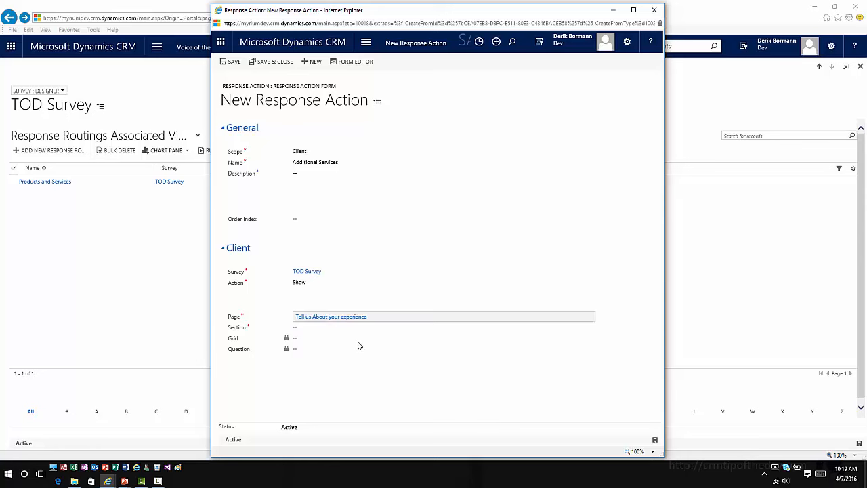
left_click(360, 328)
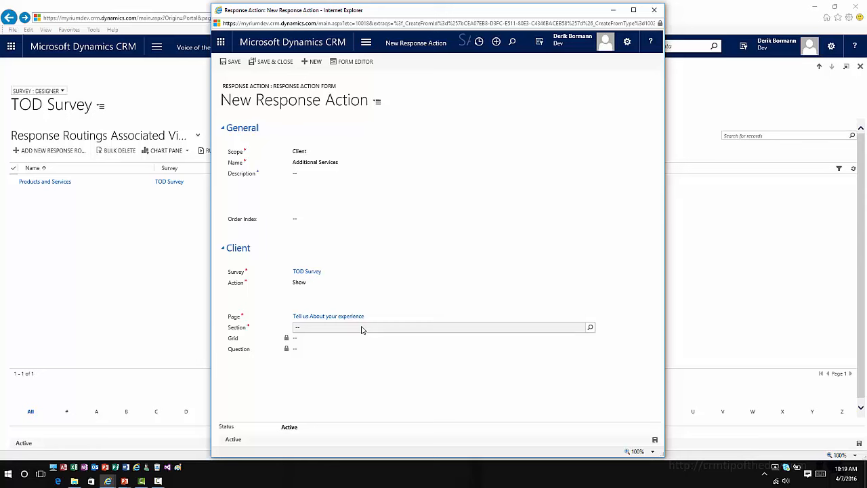
left_click(590, 327)
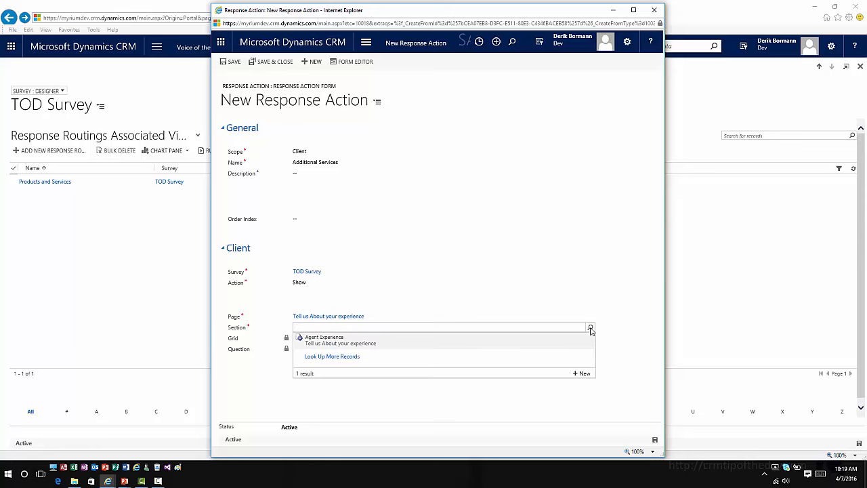
left_click(318, 342)
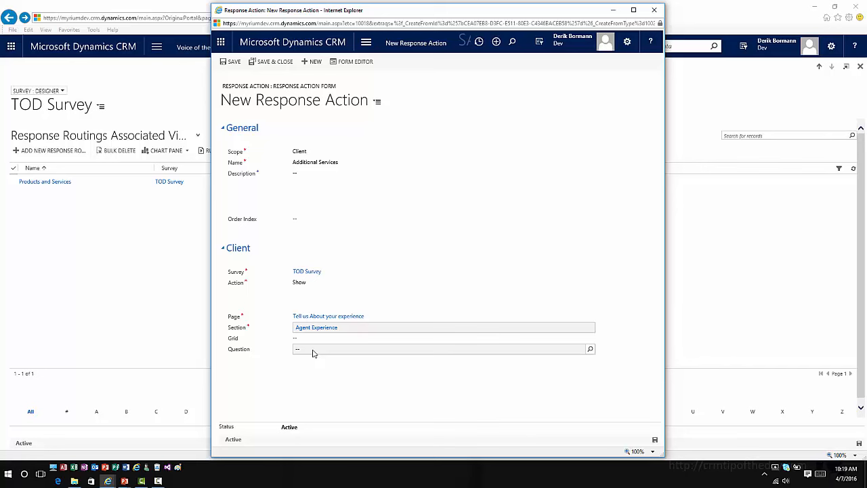
Set the question to "Please Select all of the Products you are interested in Learning About." and save and close the response action.
left_click(590, 351)
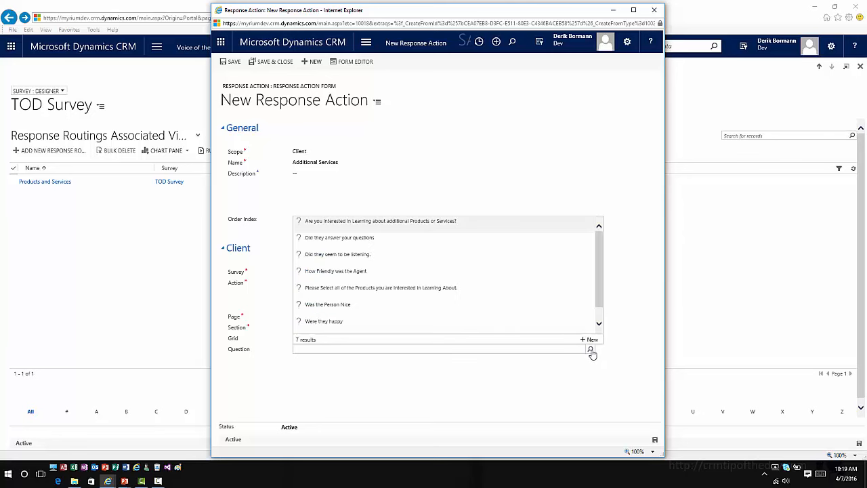
left_click(475, 290)
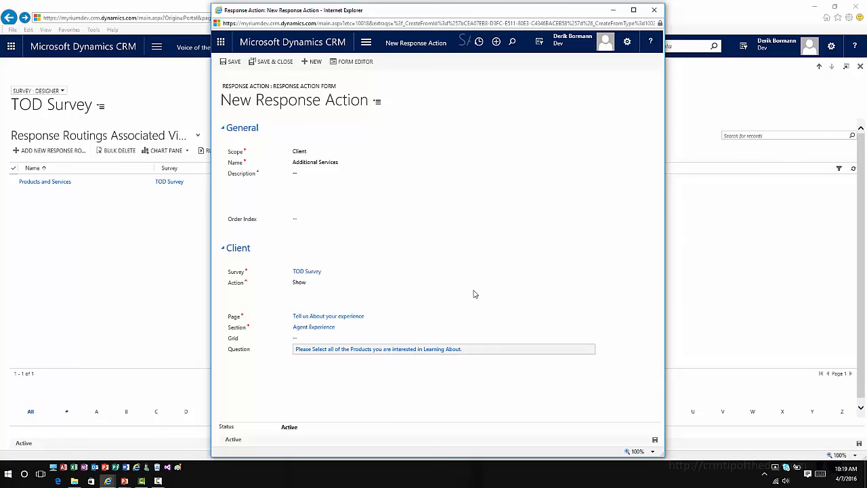
left_click(654, 440)
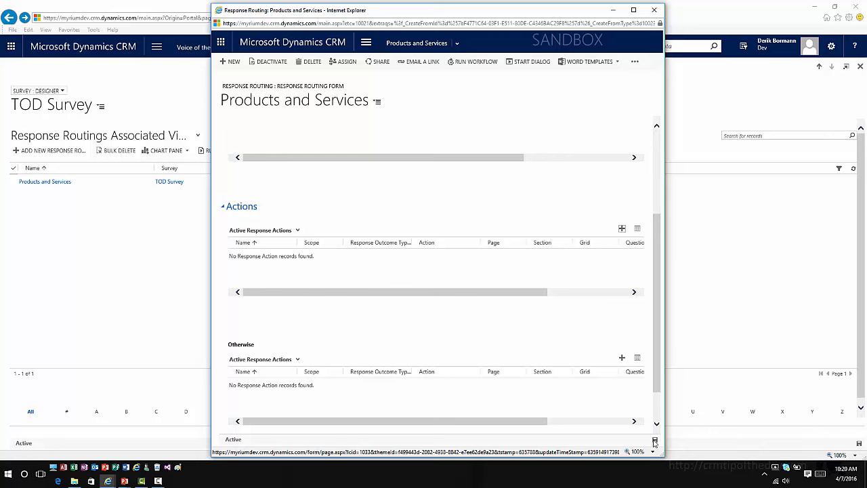
Start another response action from the routing's main Actions list, with scope Server and the name Followup with Customer.
left_click(622, 229)
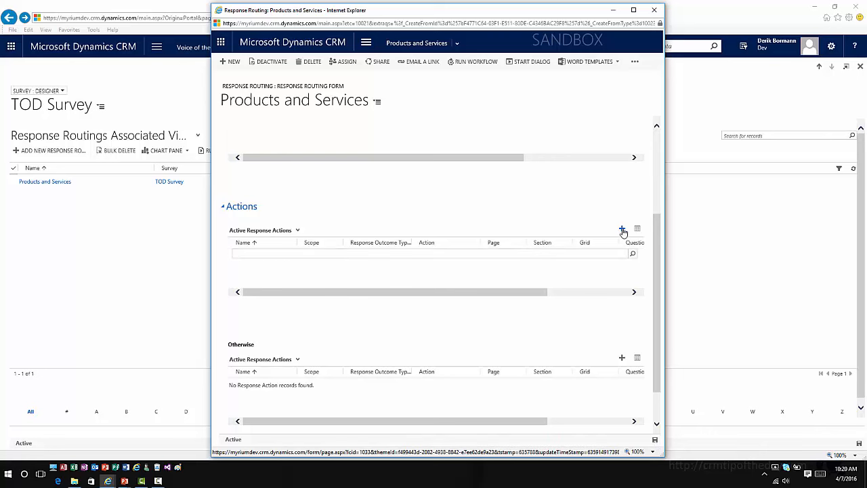
left_click(632, 254)
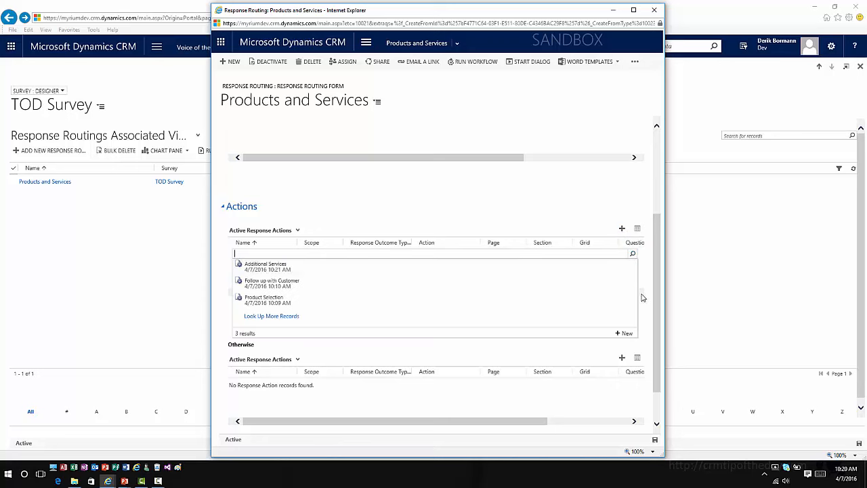
left_click(625, 334)
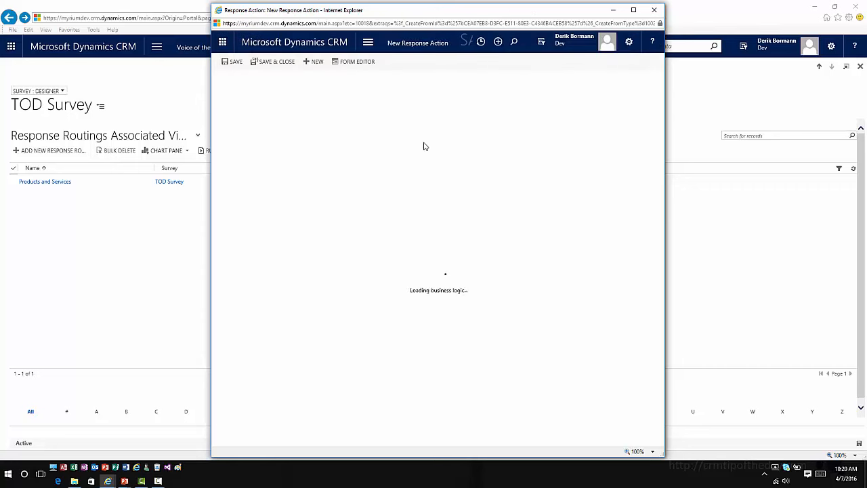
left_click(370, 151)
left_click(339, 160)
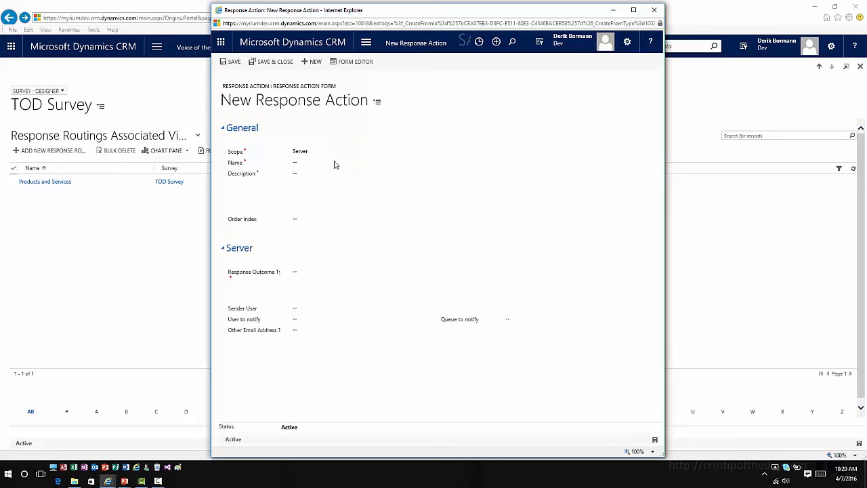
left_click(321, 164)
type("F")
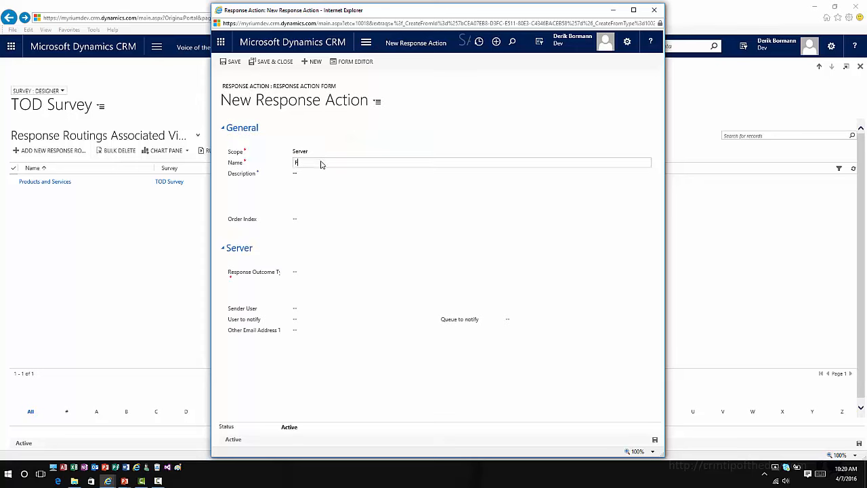
type("ollowup vi")
type("th Cus")
type("tomer")
key("Tab")
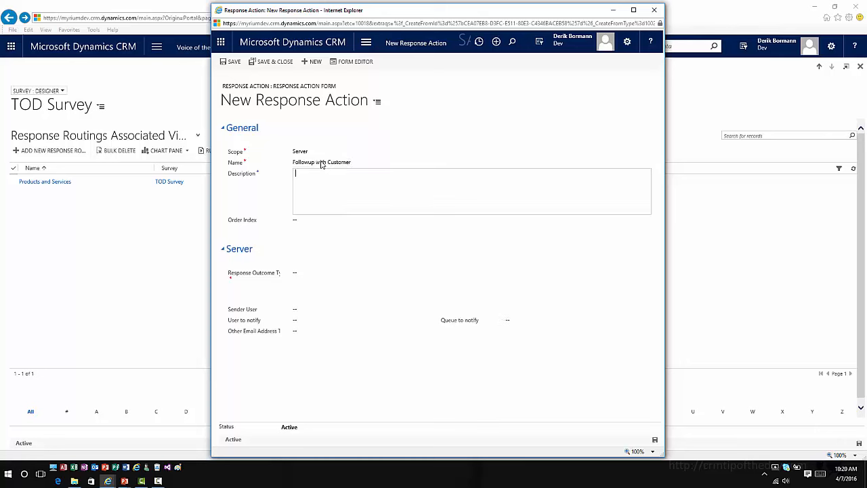
Set the server action's response outcome type to Follow up, and discard the unsaved response action.
left_click(318, 279)
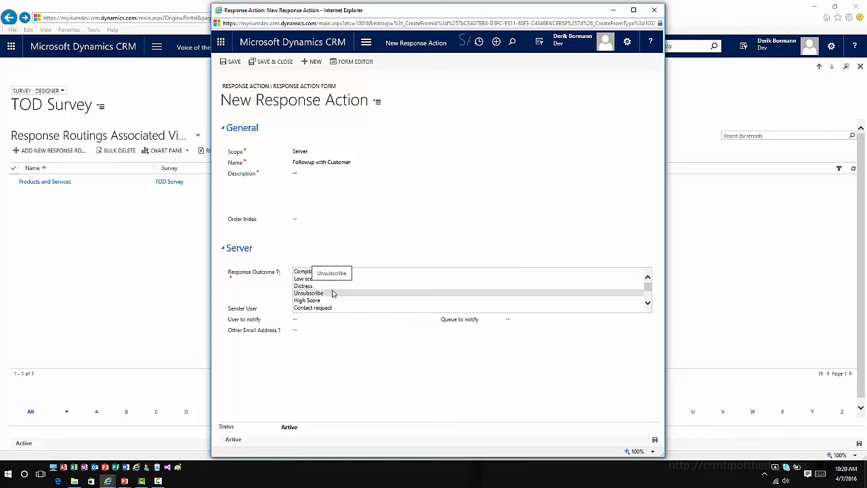
scroll(342, 302, "down", 1)
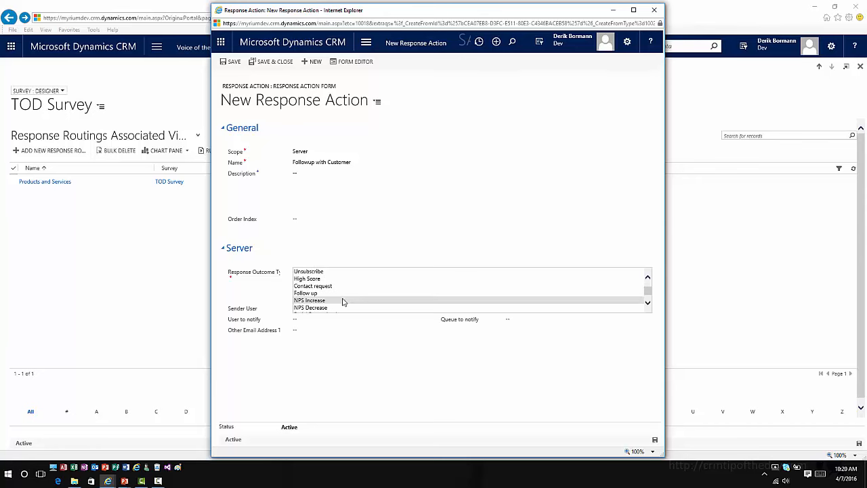
scroll(343, 302, "down", 1)
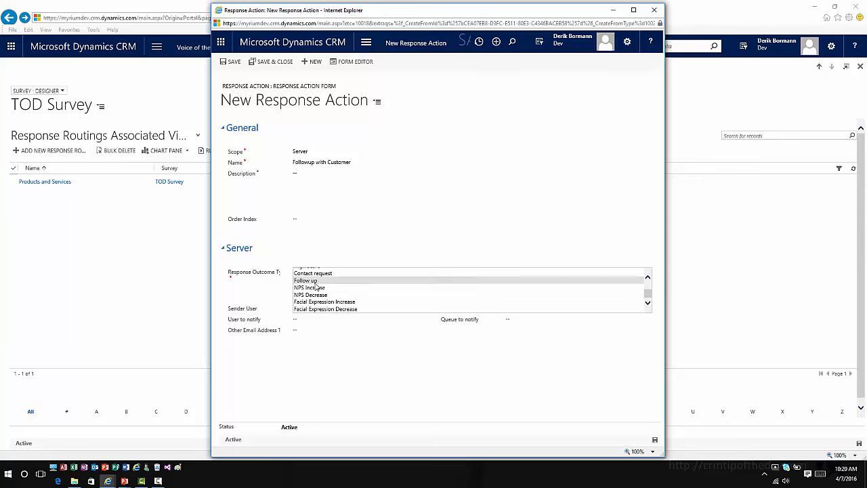
left_click(316, 281)
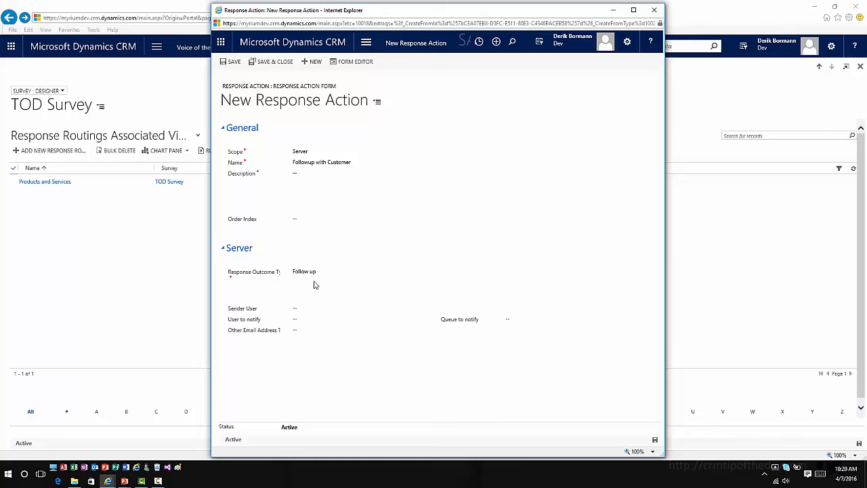
left_click(316, 310)
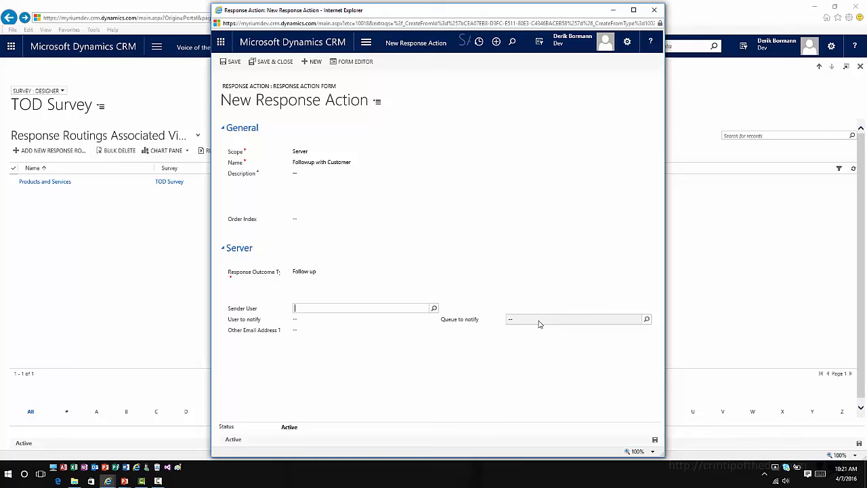
left_click(656, 10)
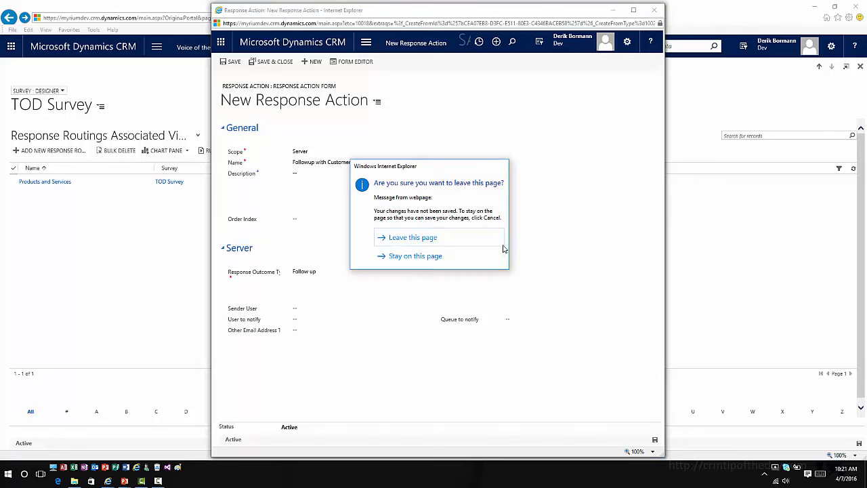
left_click(480, 242)
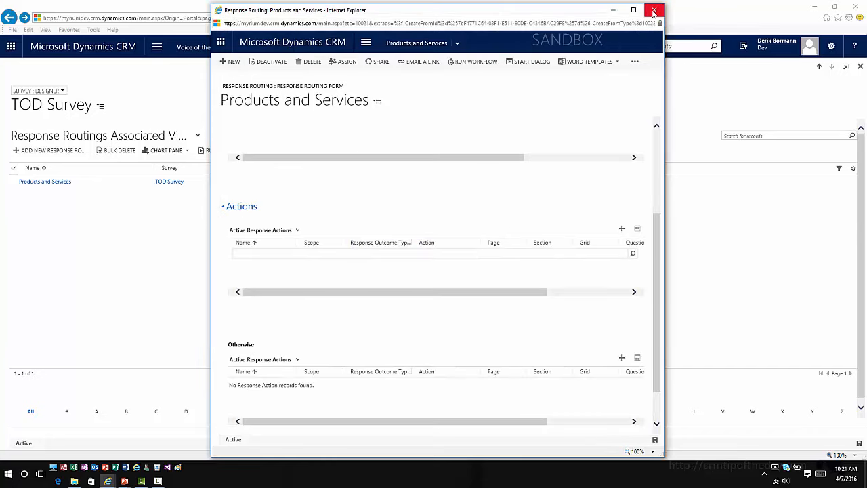
Close the routing window, reopen the Products and Services routing from the survey's list, and review its conditions and actions.
left_click(655, 11)
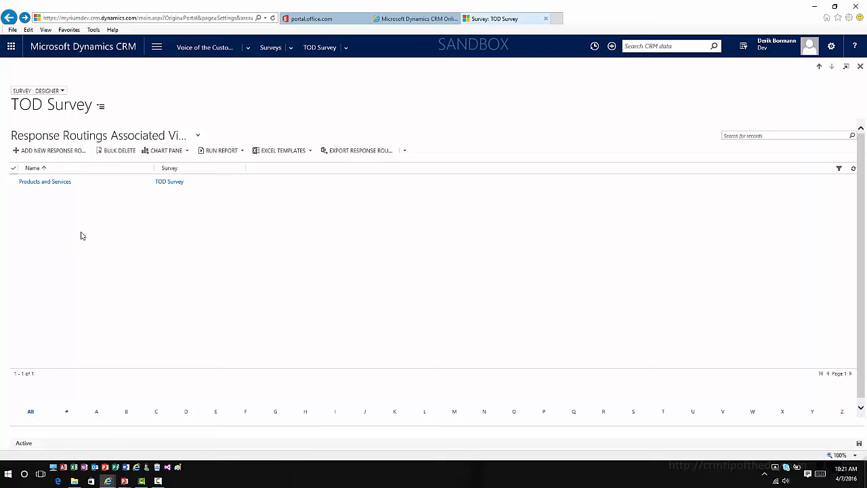
left_click(43, 183)
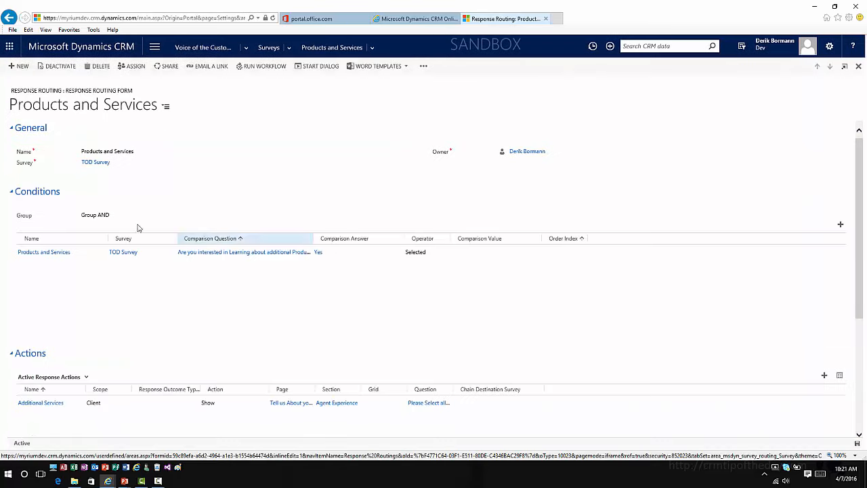
scroll(127, 355, "down", 3)
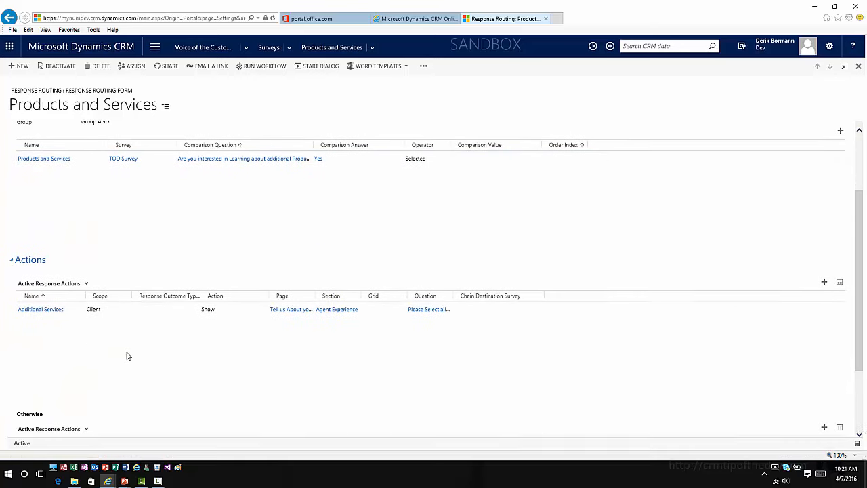
scroll(98, 332, "up", 3)
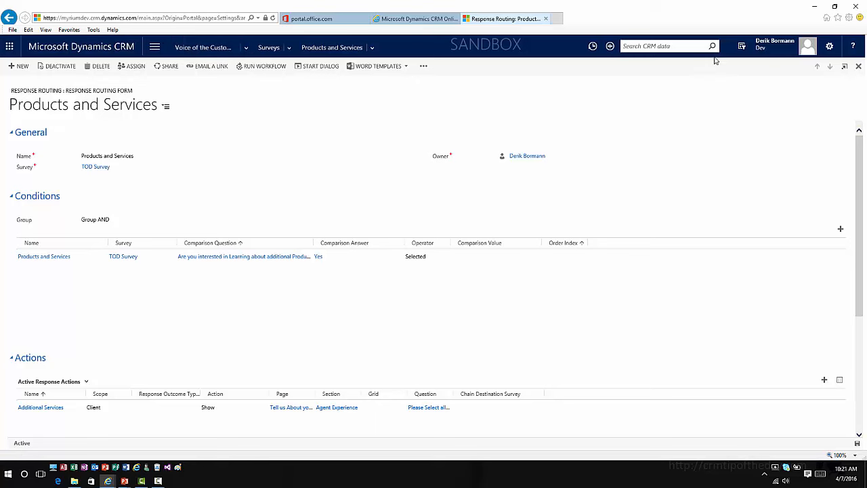
left_click(859, 66)
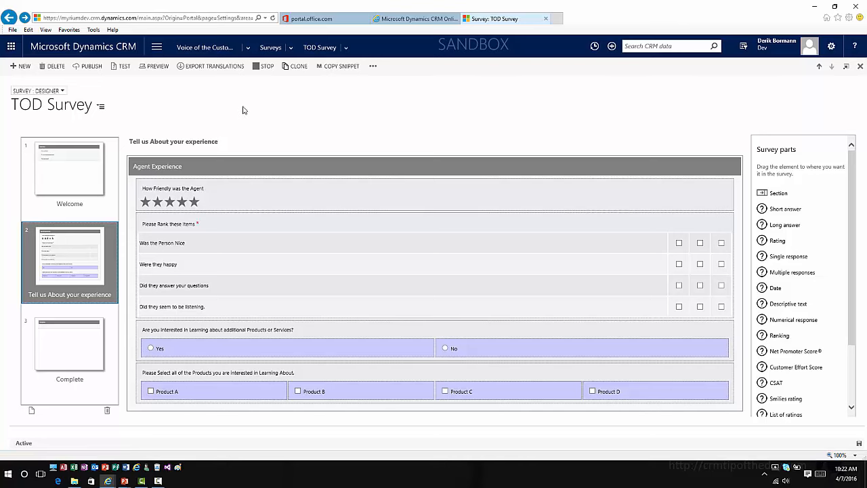
Preview the TOD Survey, advance past the Welcome page and answer Yes to the additional products or services question.
left_click(154, 68)
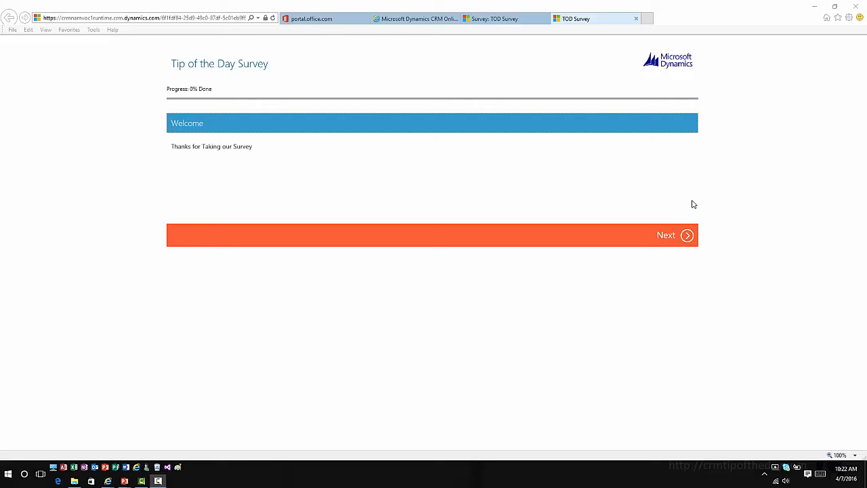
left_click(687, 236)
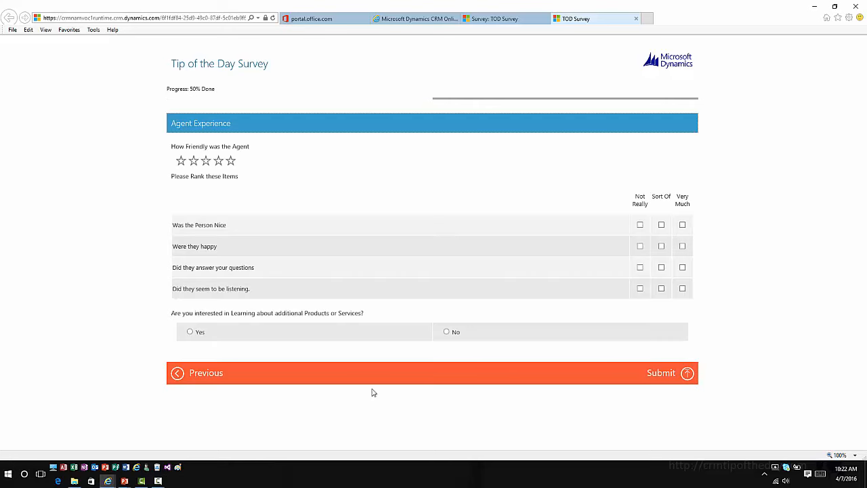
left_click(189, 333)
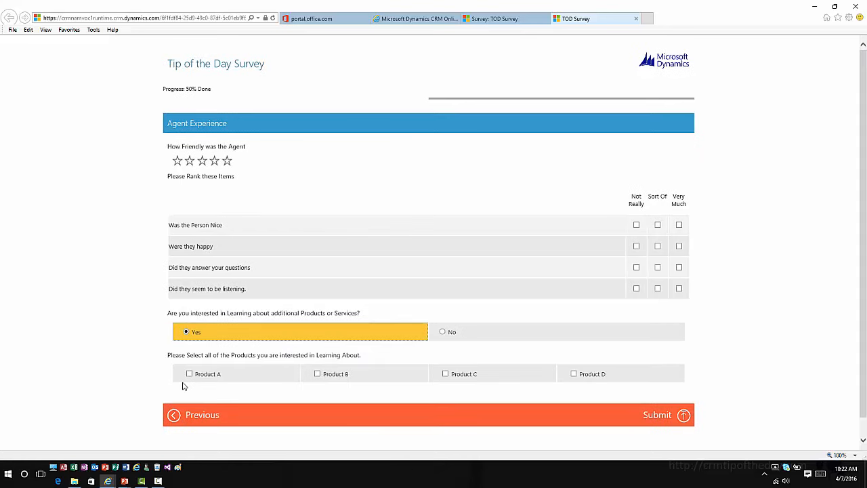